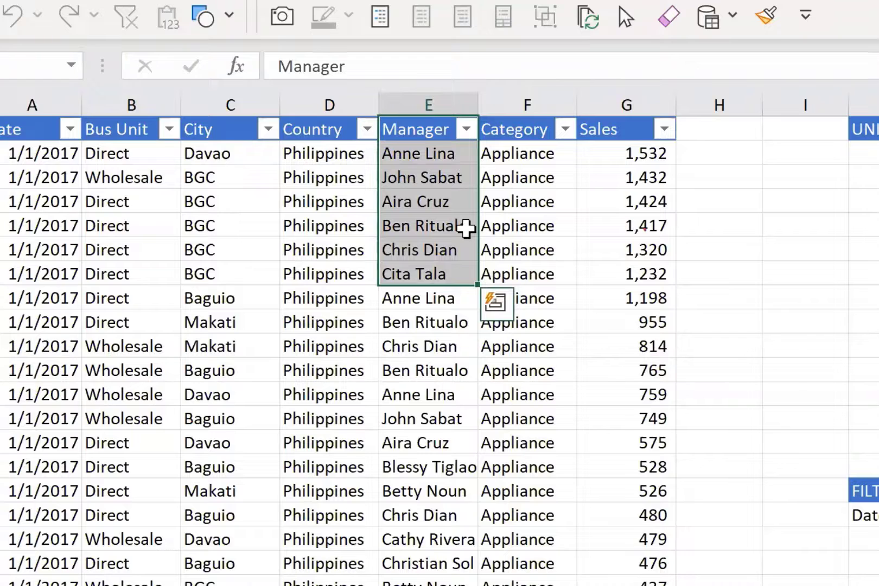
Review the Category, Sales and City columns of the sales table
drag(532, 124, 539, 288)
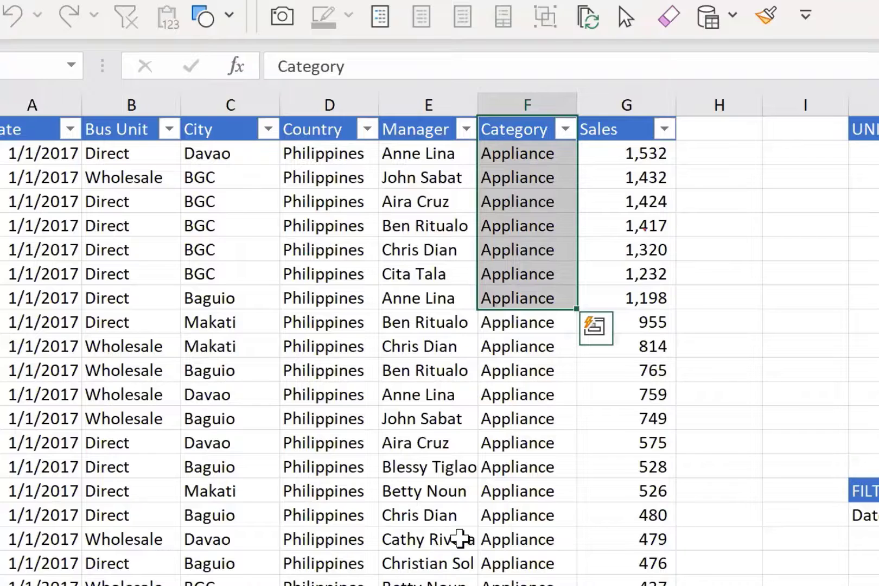
drag(629, 133, 628, 315)
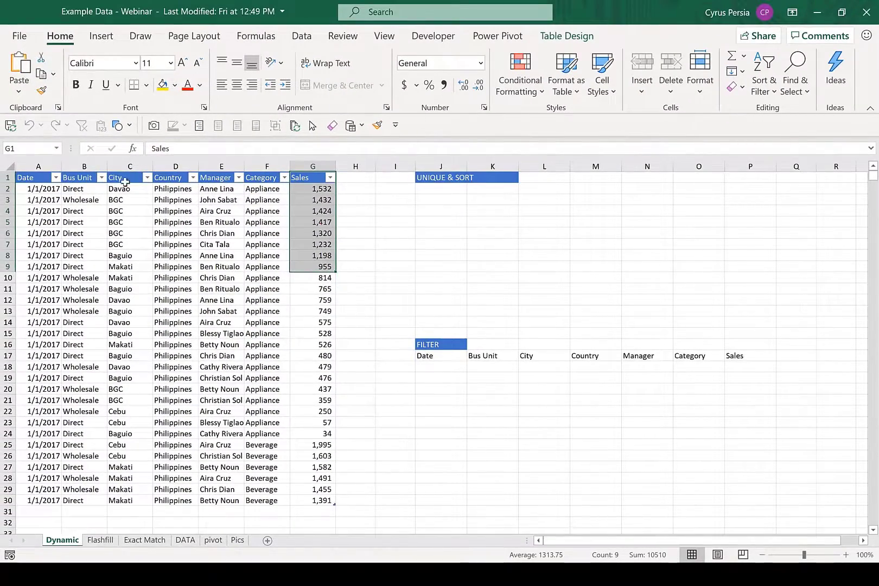
drag(119, 177, 133, 332)
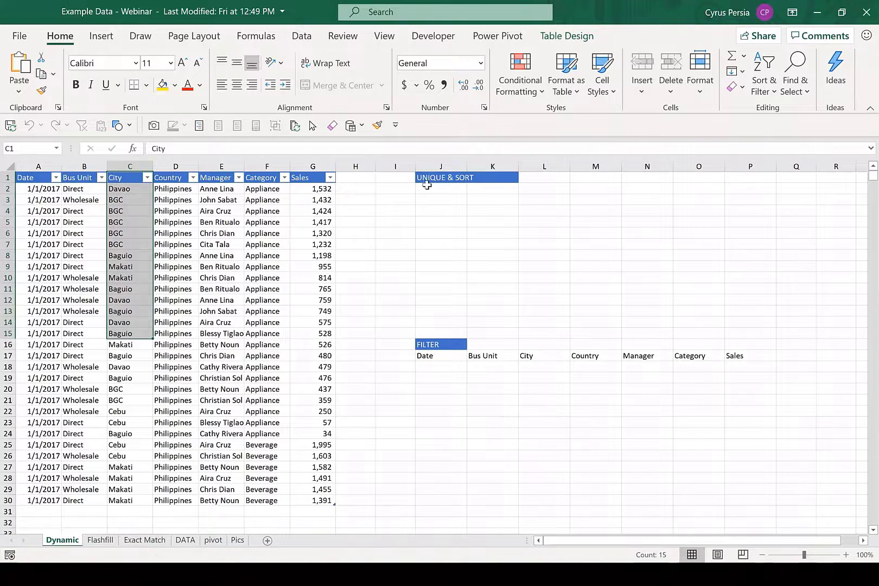
drag(131, 200, 128, 480)
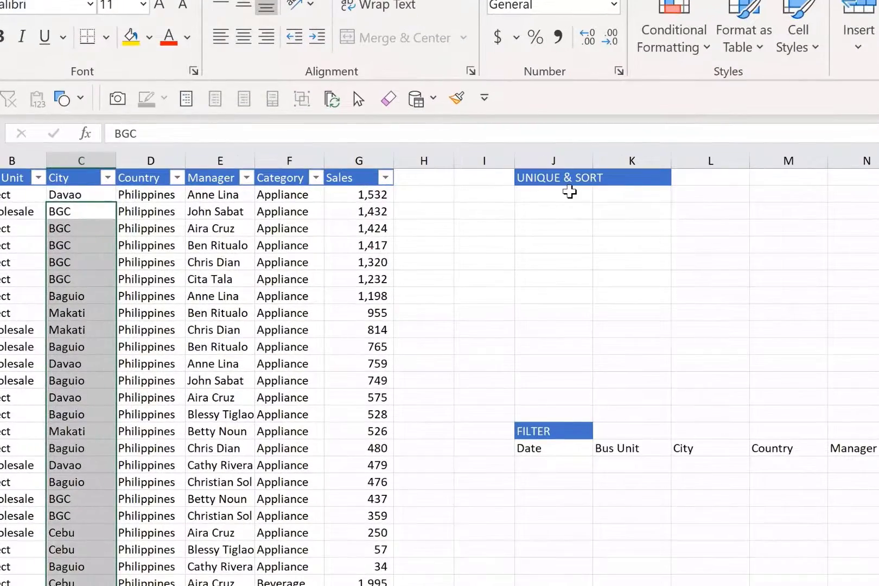
Enter =UNIQUE(Table1[City],FALSE) in cell J2 under the UNIQUE & SORT heading to list each city once
click(569, 191)
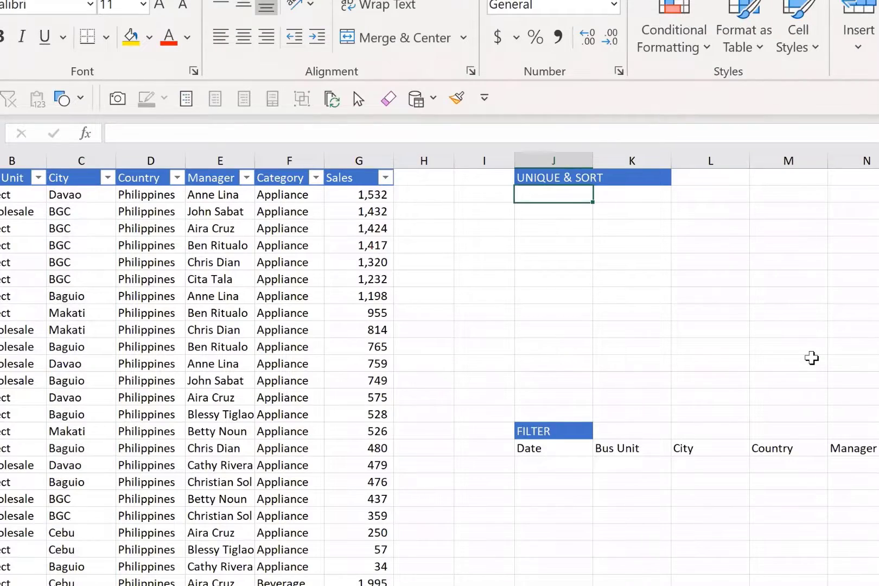
text(=)
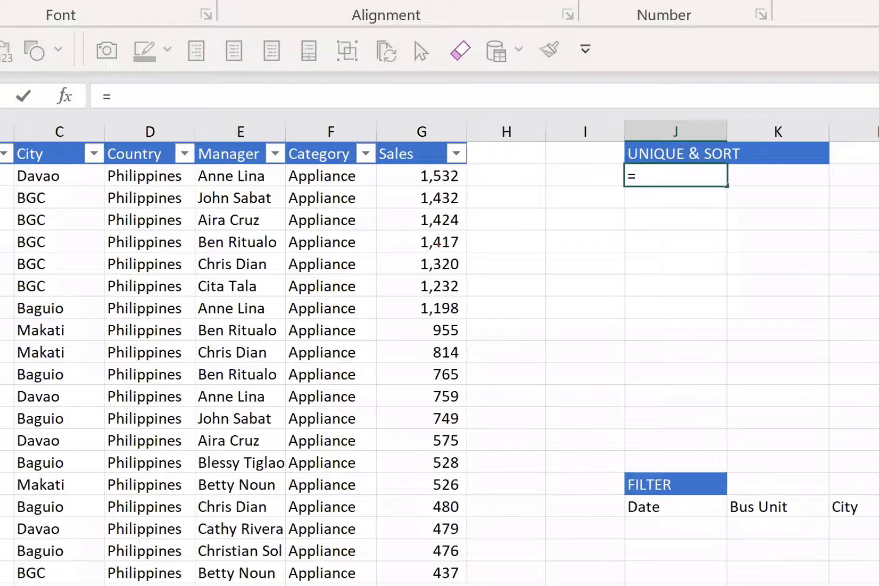
text(un)
key(Down)
key(Down)
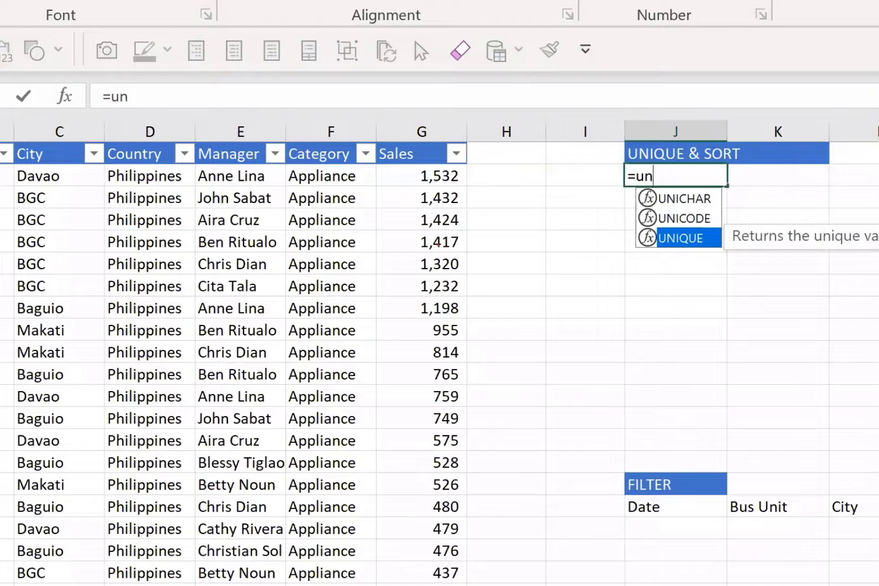
key(Tab)
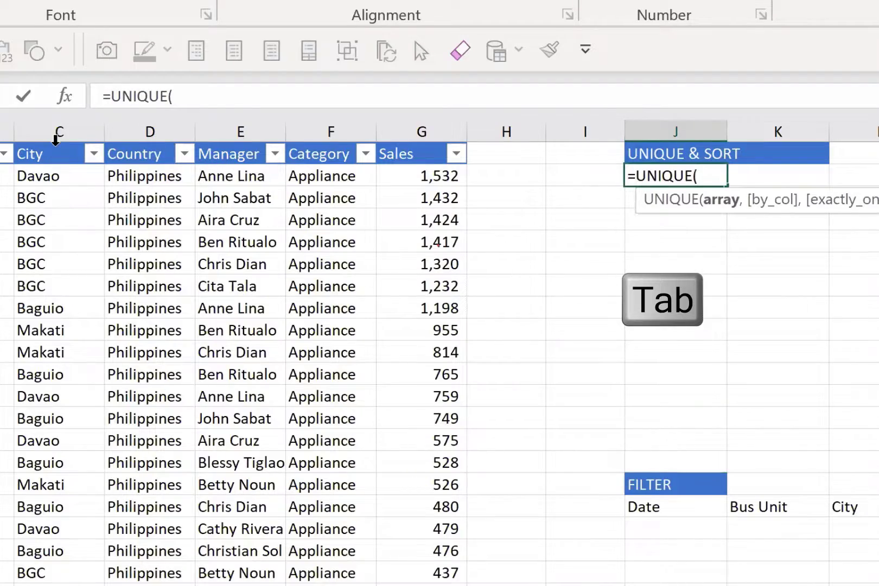
click(56, 140)
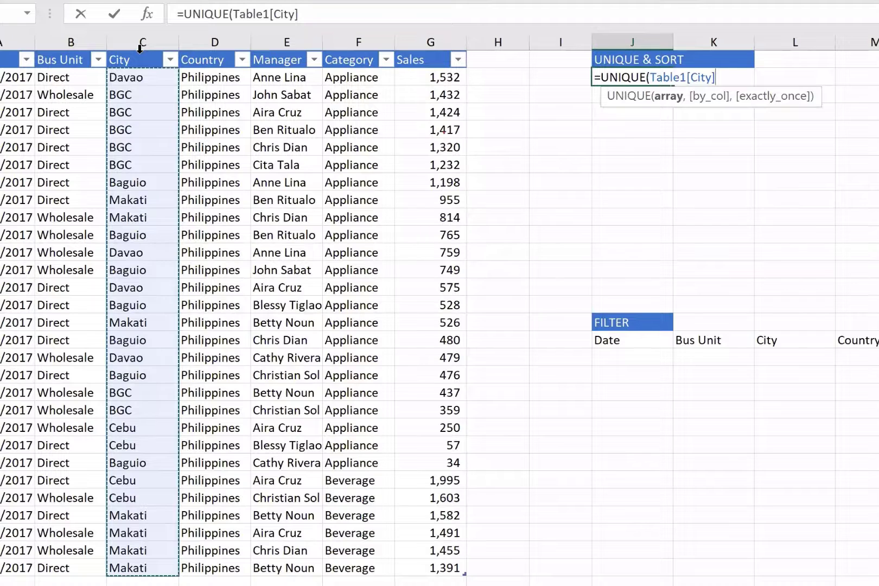
text(,)
key(Down)
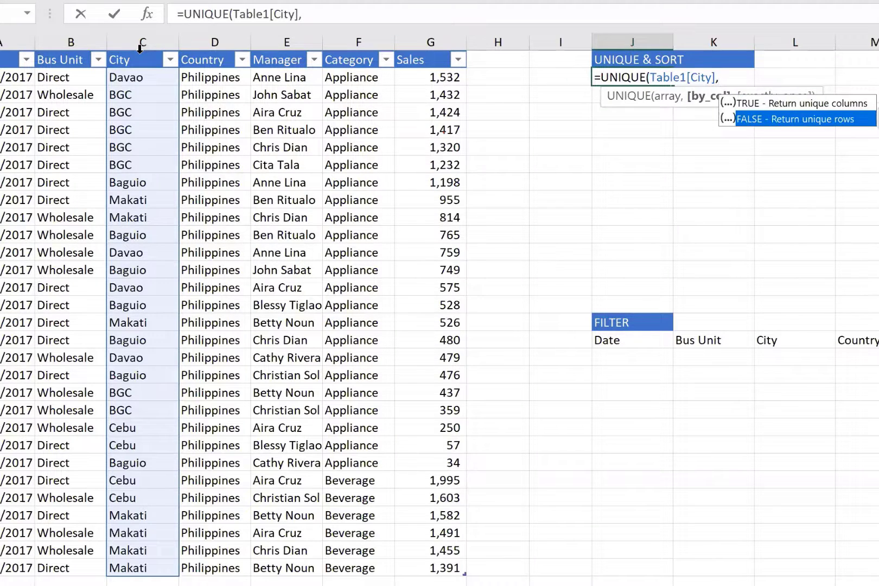
key(Tab)
text())
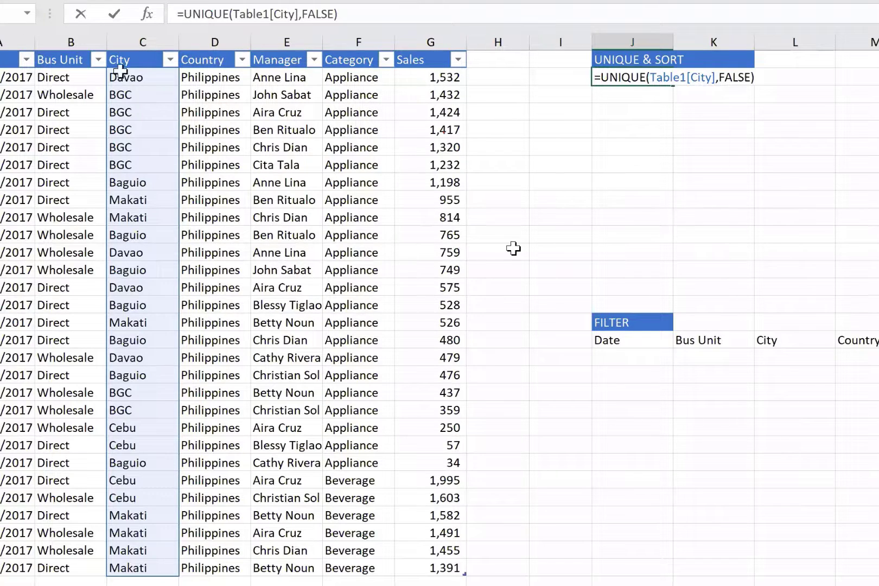
key(Return)
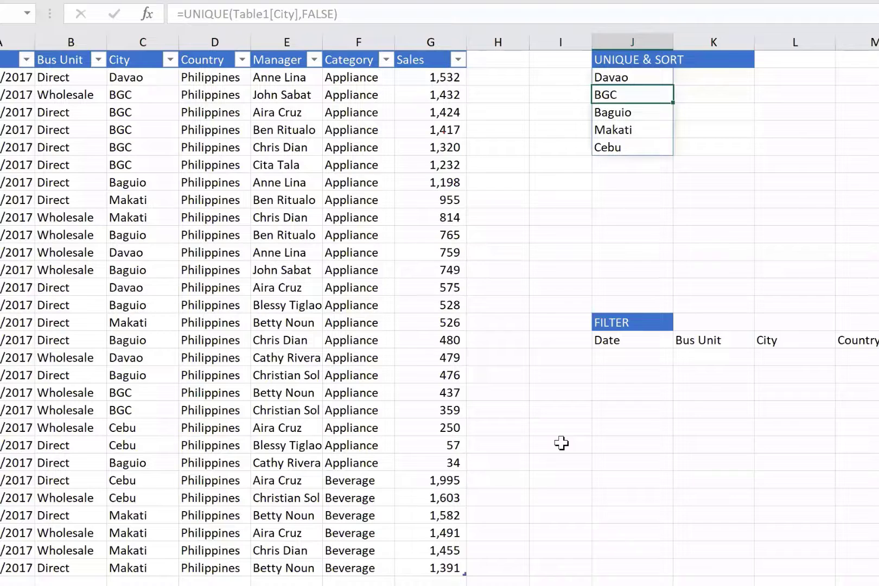
Inspect the formula in J2 and in the spilled cells of the unique city list
click(644, 77)
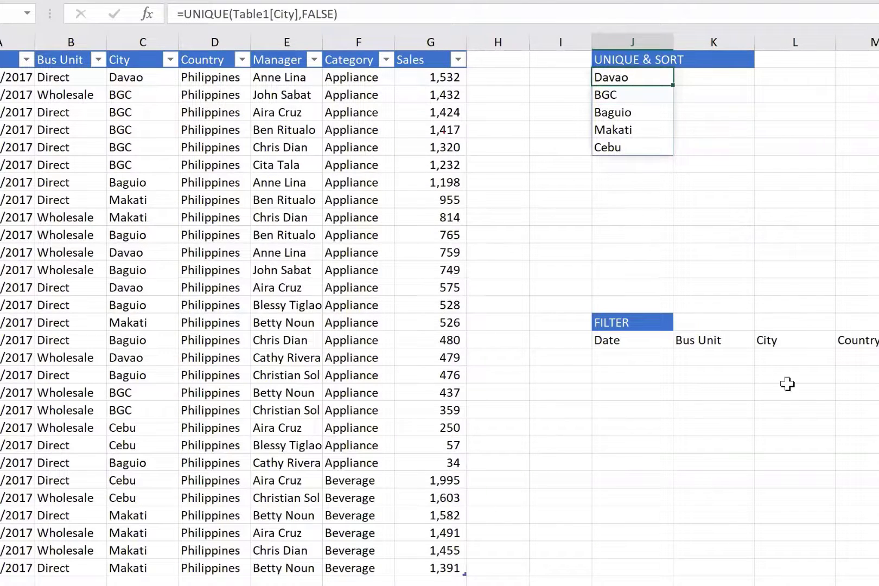
key(Down)
key(Down)
key(Down)
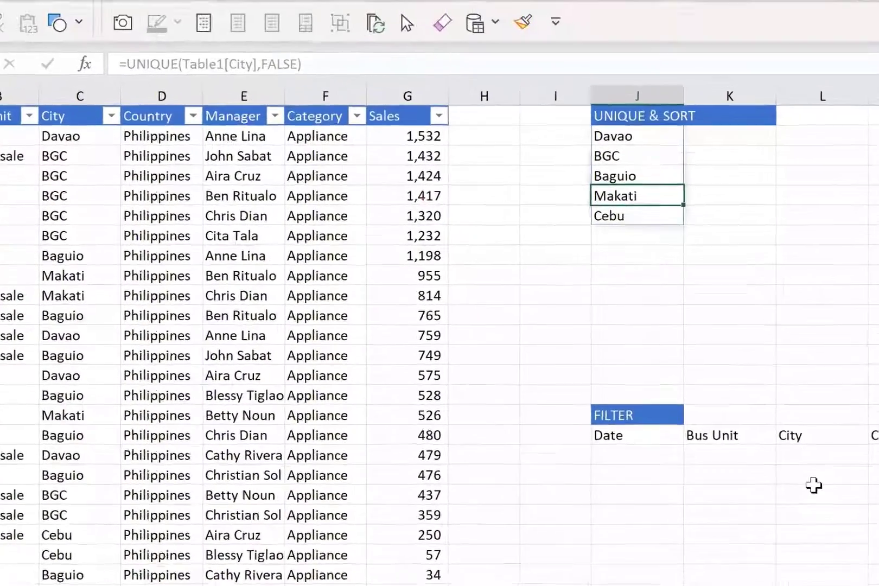
key(Up)
key(Up)
key(Up)
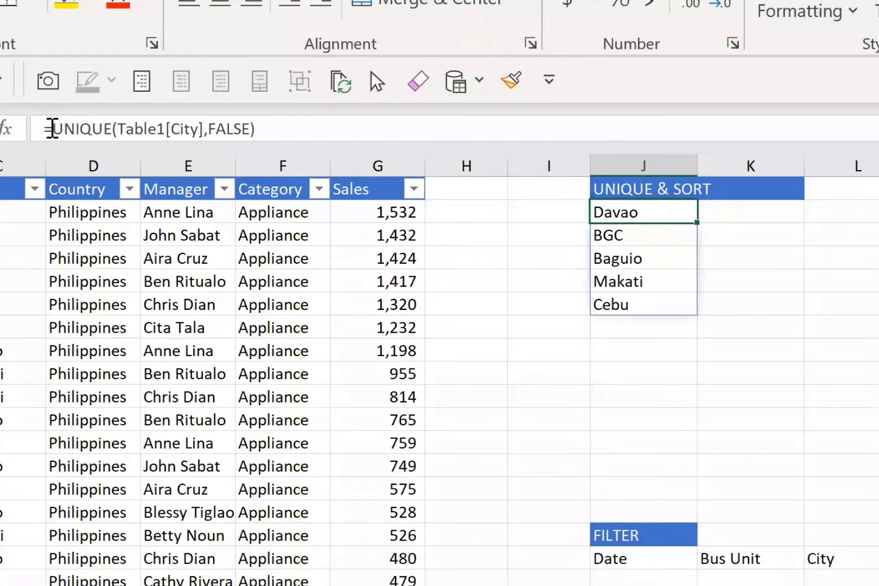
Wrap the J2 formula in SORT so it reads =SORT(UNIQUE(Table1[City],FALSE))
click(53, 129)
text(sort)
key(Tab)
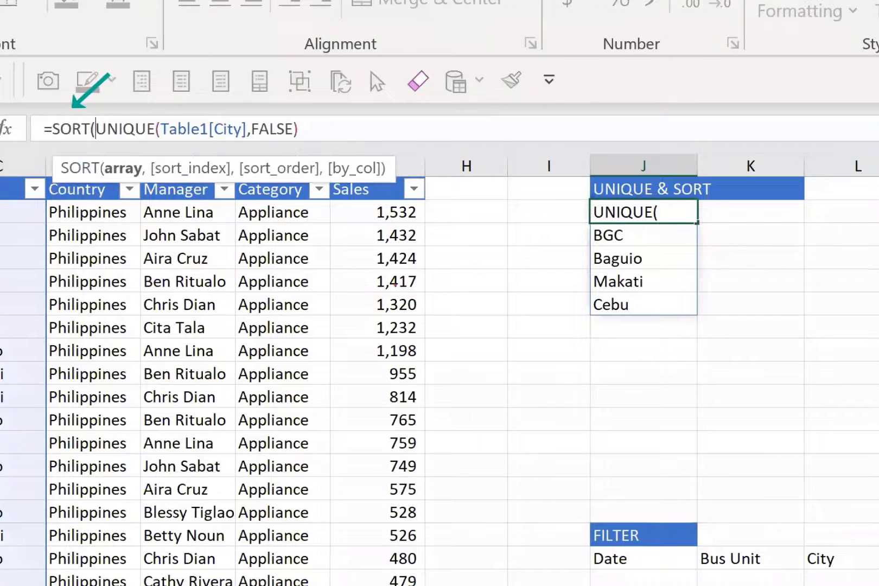
click(341, 128)
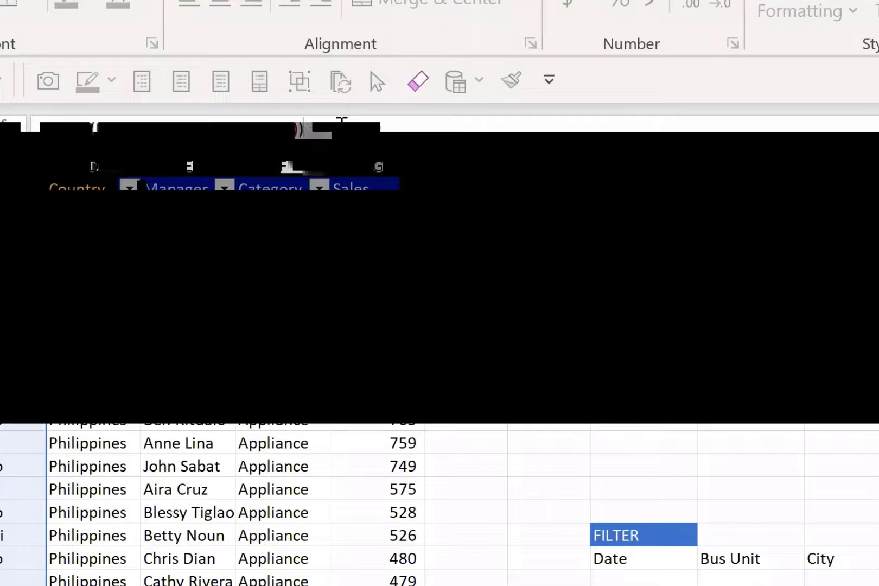
key(Return)
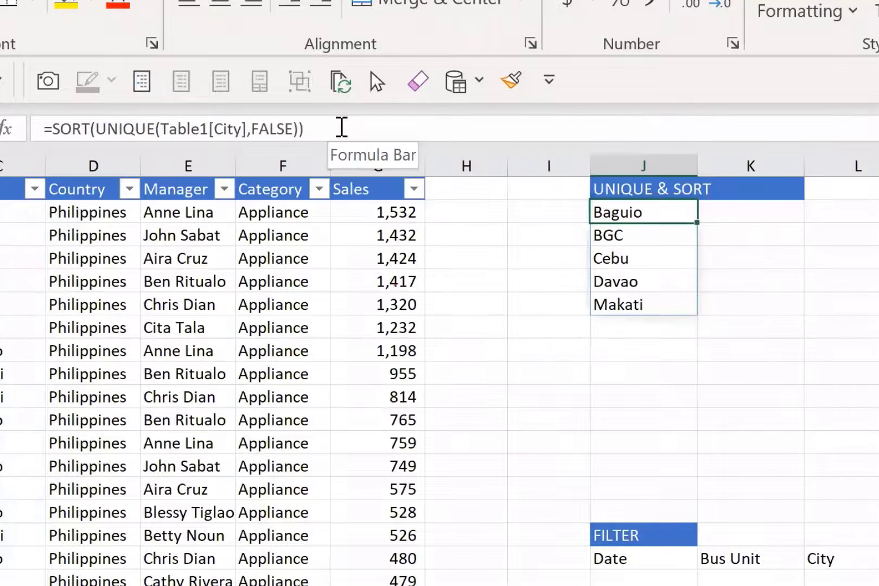
Examine the order of the sorted city list and the formula behind its spilled cells
key(Down)
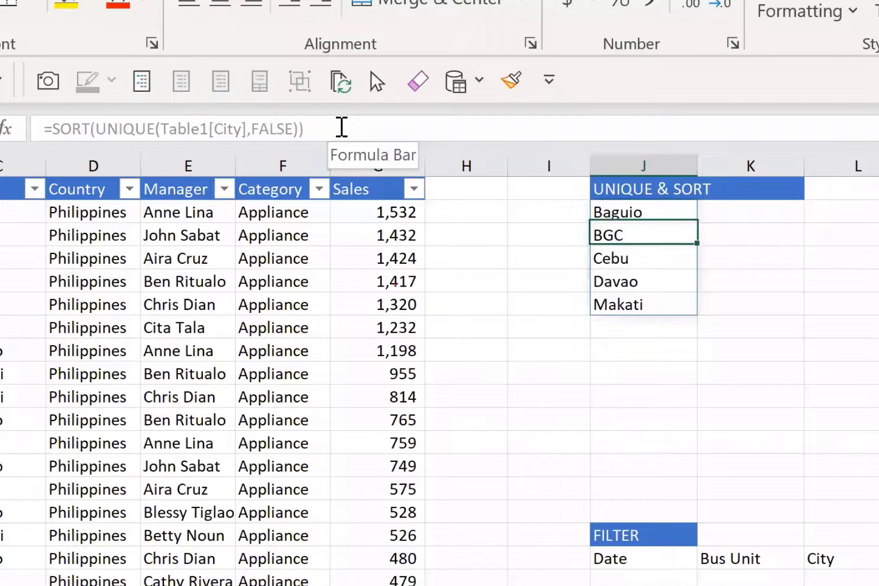
key(Up)
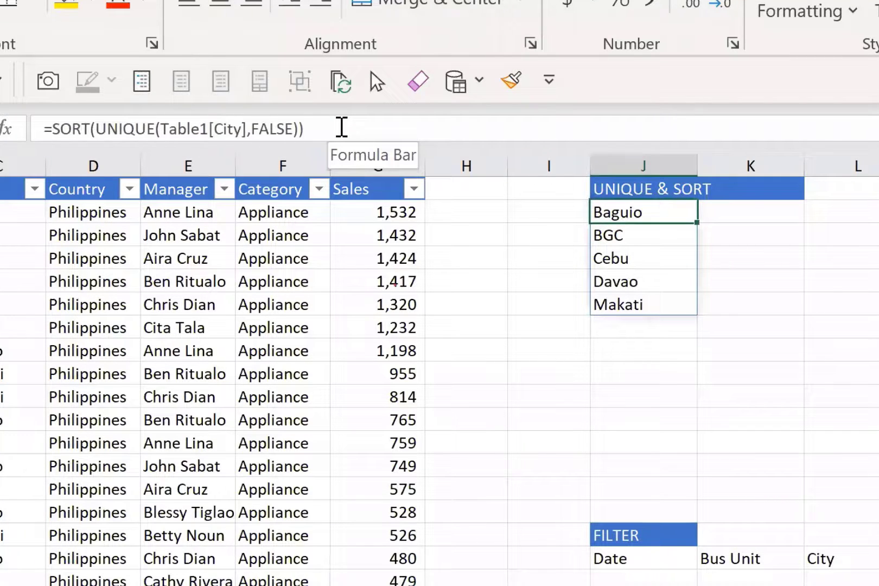
key(Down)
key(Down)
key(Down)
key(Down)
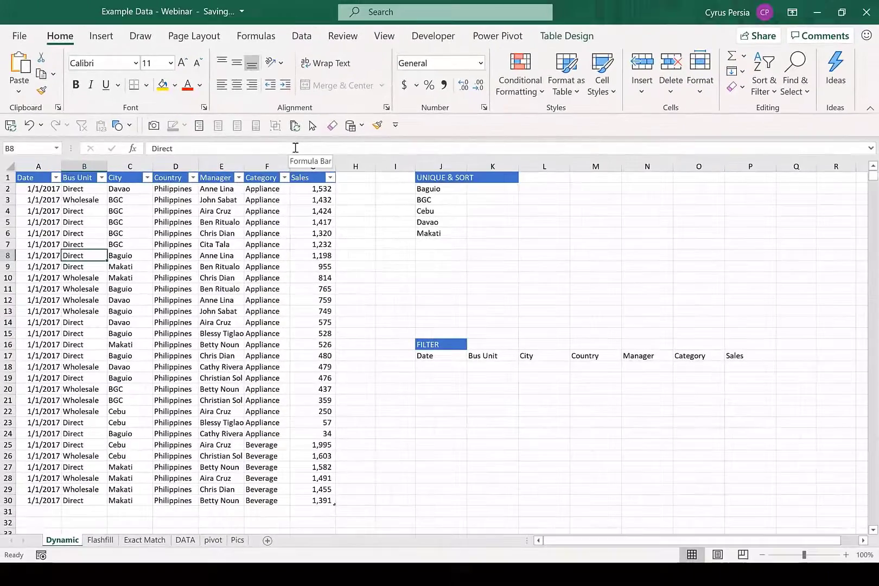
Go past the end of the sales table and examine where its last rows stop
key(ctrl+Down)
key(Down)
key(Down)
key(Down)
key(Down)
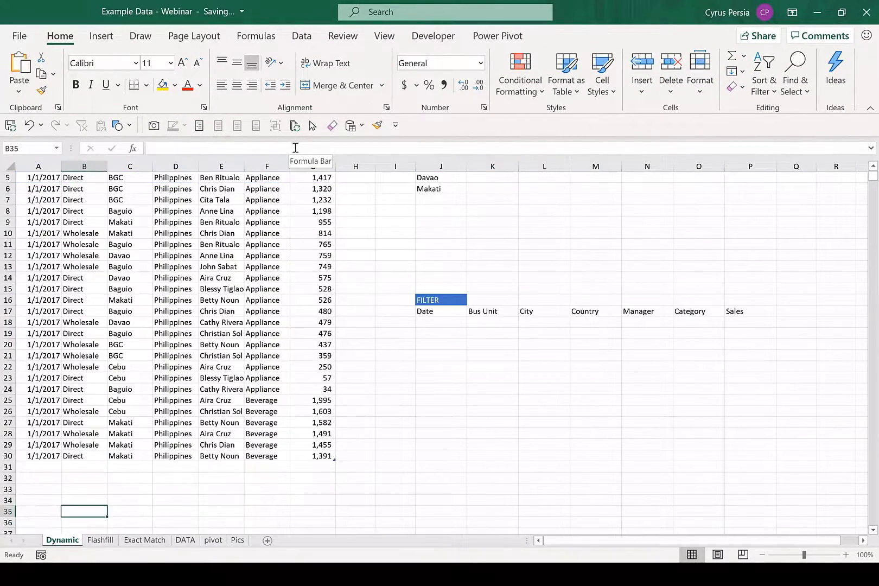
key(Up)
key(Up)
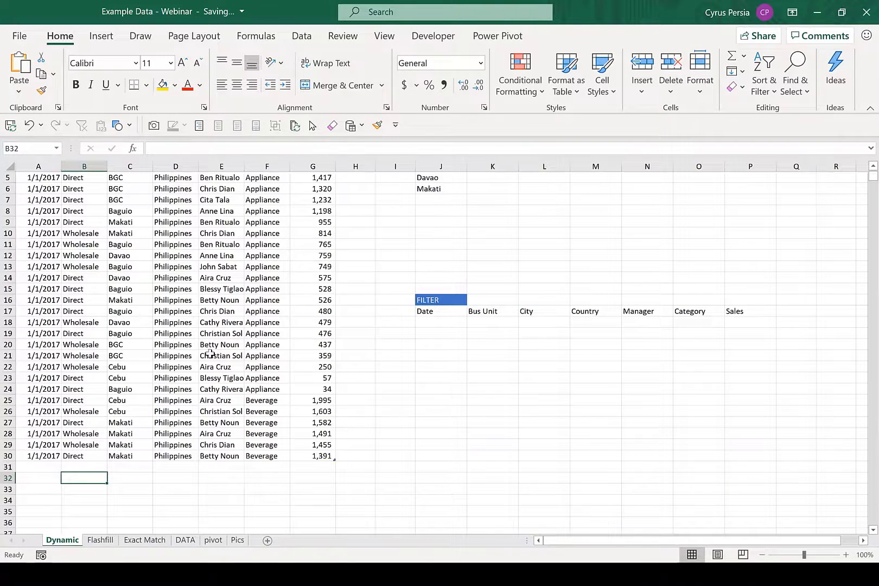
scroll(210, 354, up, 2)
scroll(210, 353, down, 1)
scroll(210, 353, up, 1)
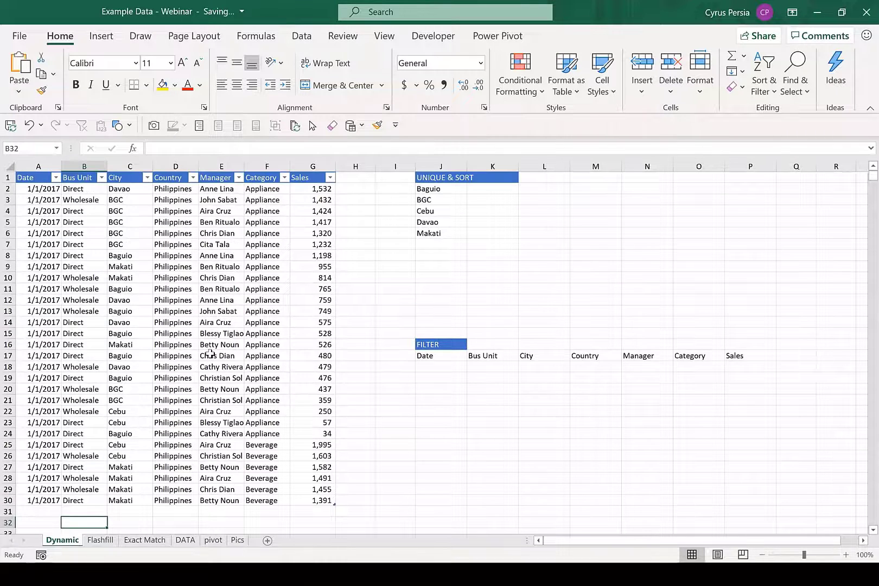
click(210, 354)
scroll(175, 389, down, 1)
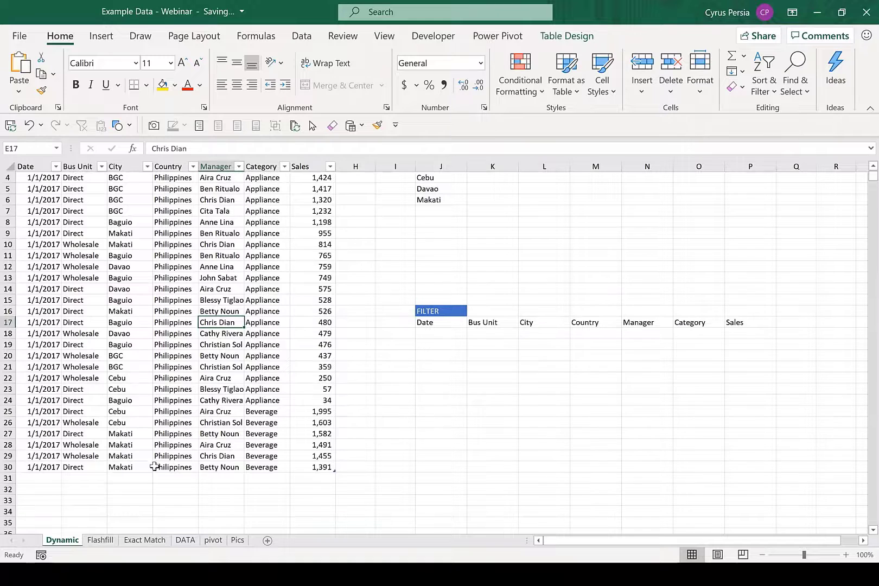
Add a record in row 31 directly below the sales table, with City Pasig and Sales 1000
click(129, 480)
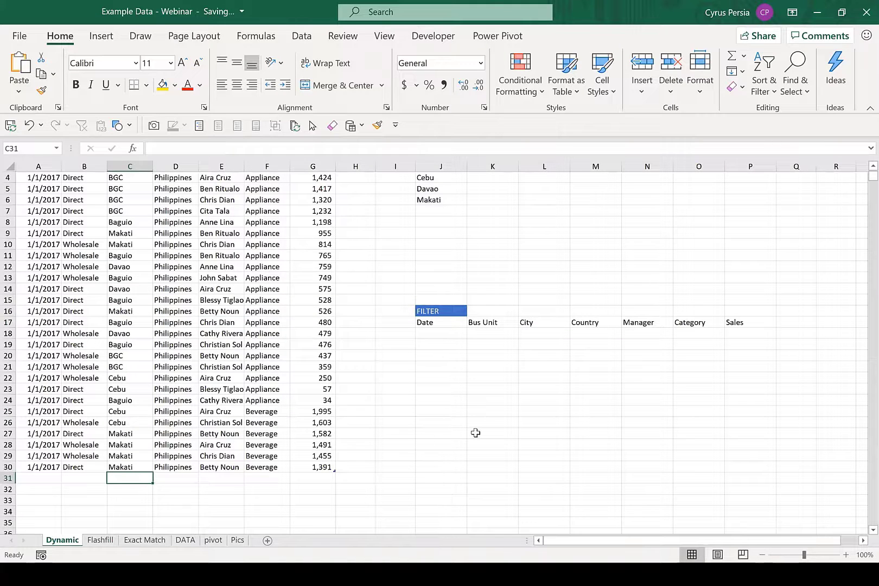
scroll(228, 411, up, 1)
scroll(228, 412, down, 1)
text(Pasig)
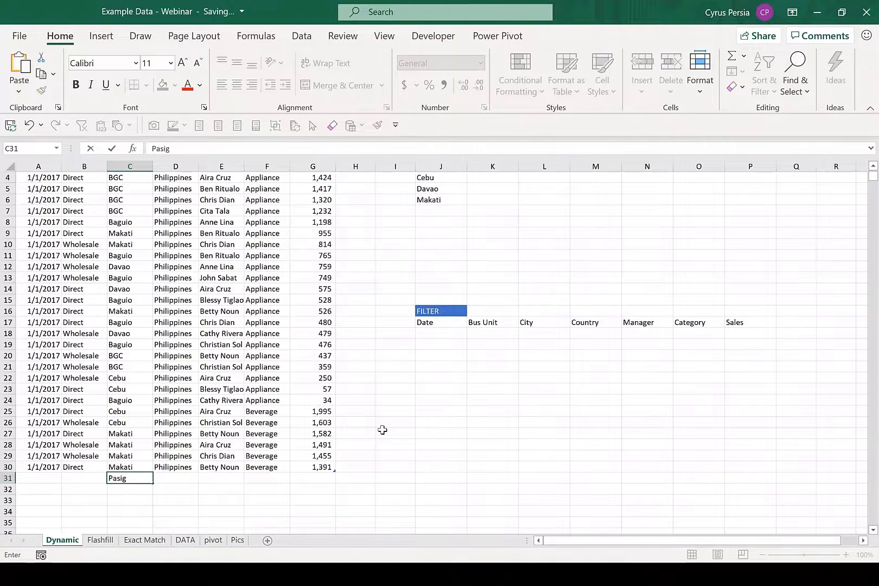
key(Tab)
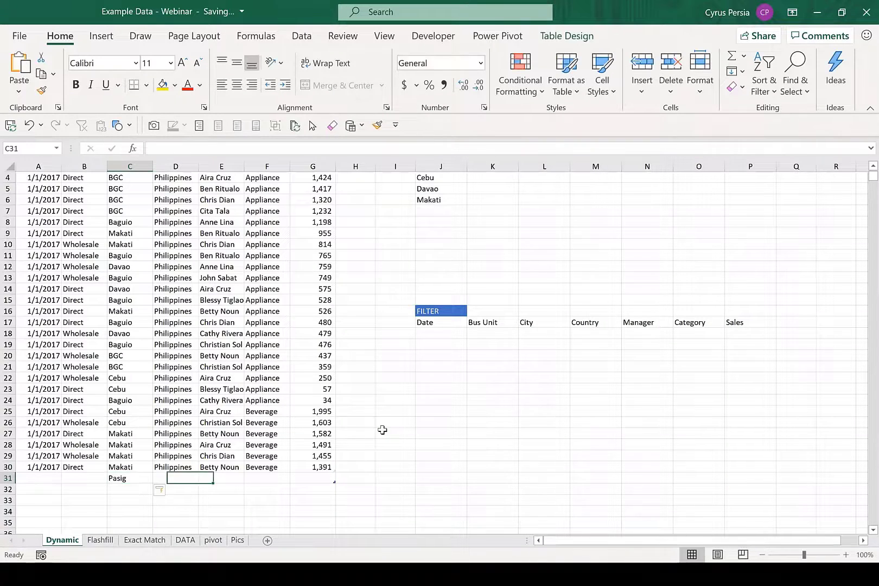
key(Tab)
key(Tab)
key(Tab)
text(1000)
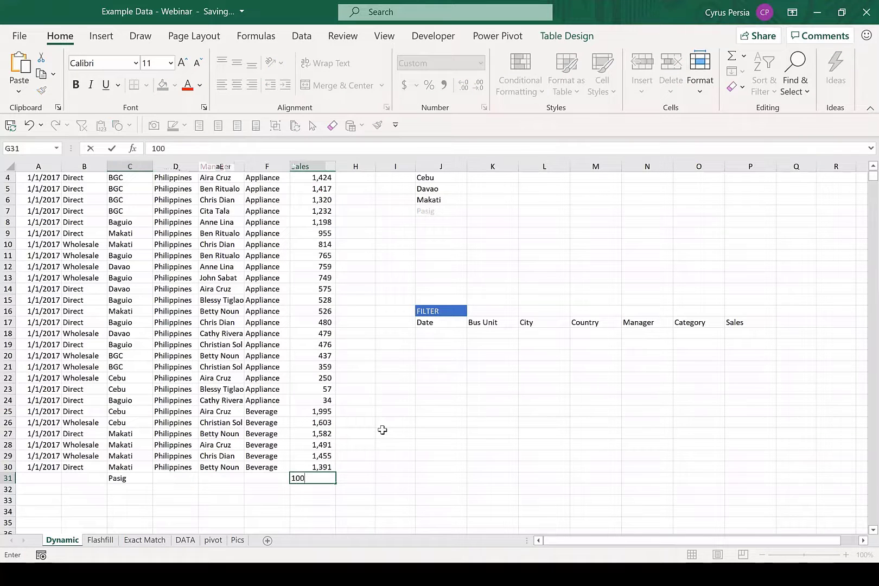
key(Return)
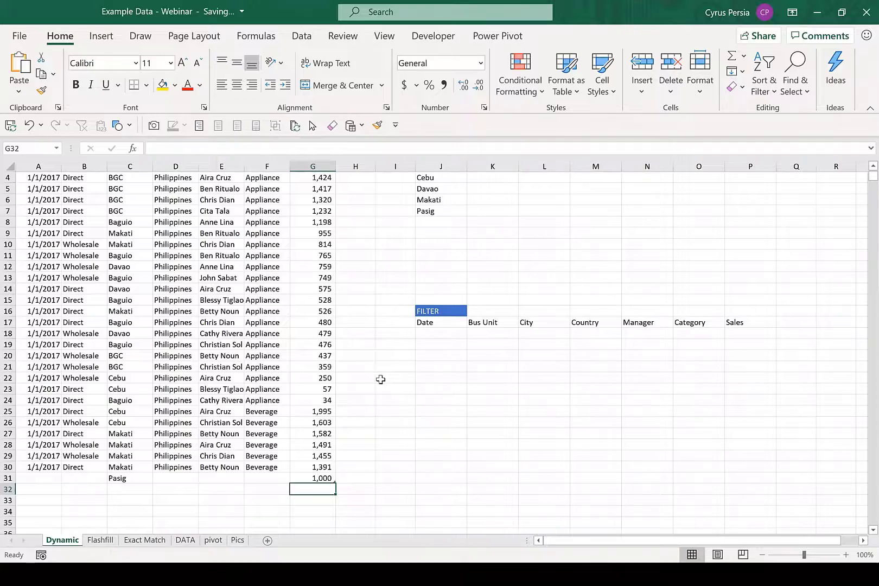
Check whether the sorted city list in column J includes the added city, going from J7 up to J2
scroll(381, 380, up, 1)
scroll(380, 380, up, 1)
click(429, 245)
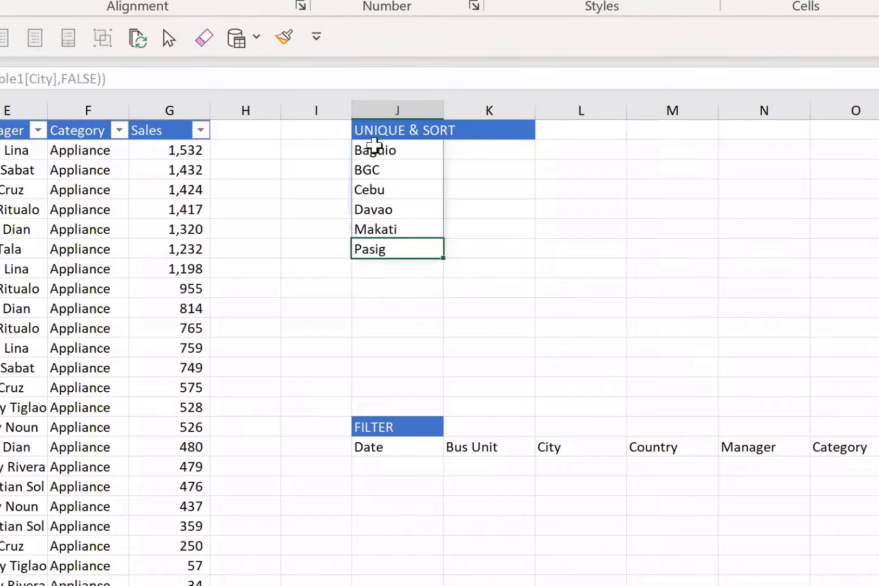
key(Up)
key(Up)
key(Up)
key(Up)
key(Up)
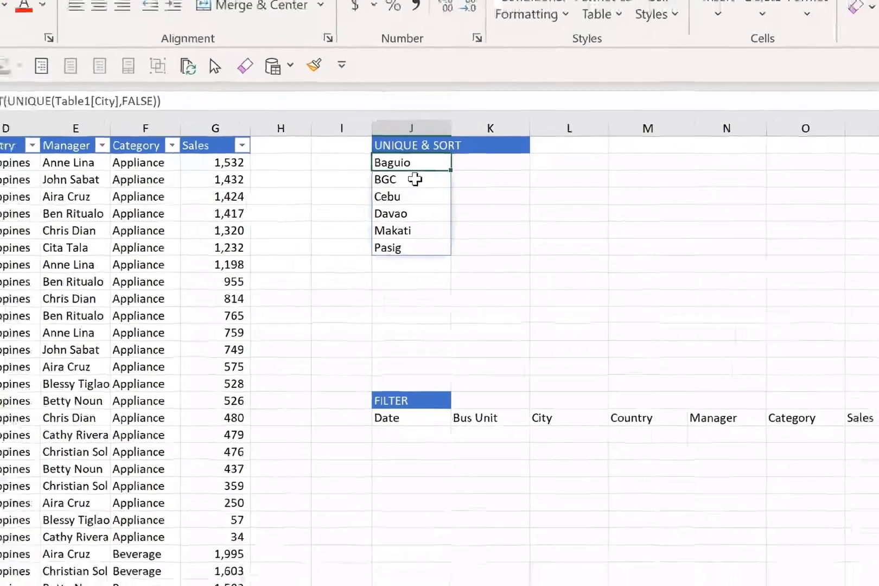
Delete row 31, which holds the added Pasig record, from the sales table
scroll(53, 432, down, 3)
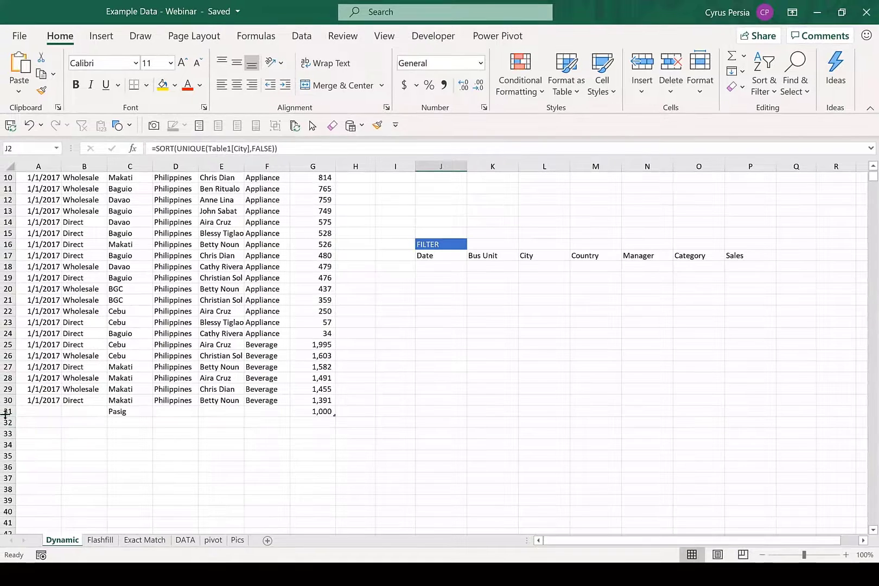
click(8, 412)
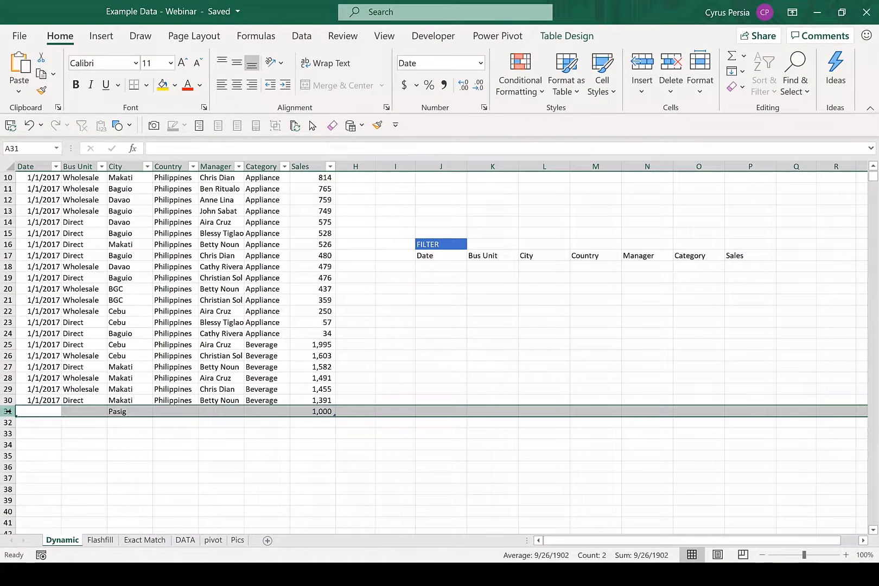
right_click(72, 414)
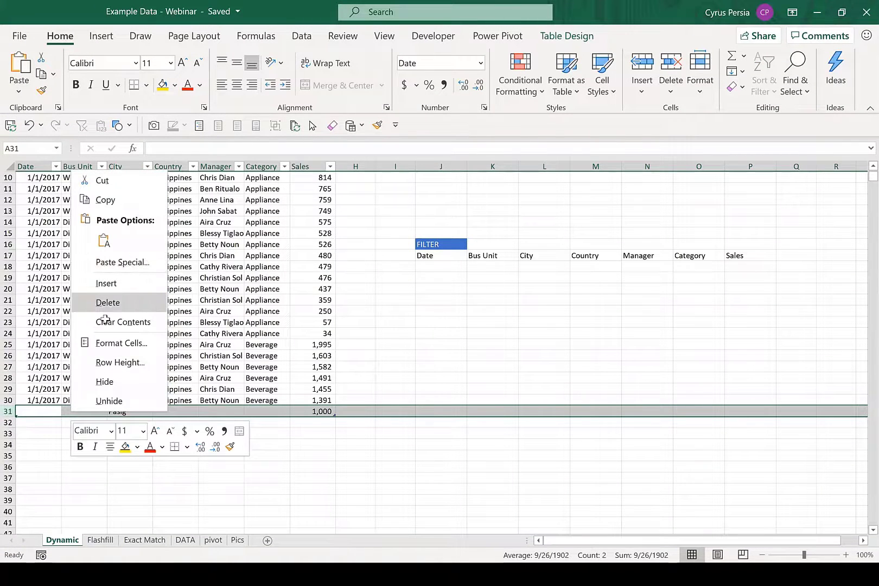
click(142, 305)
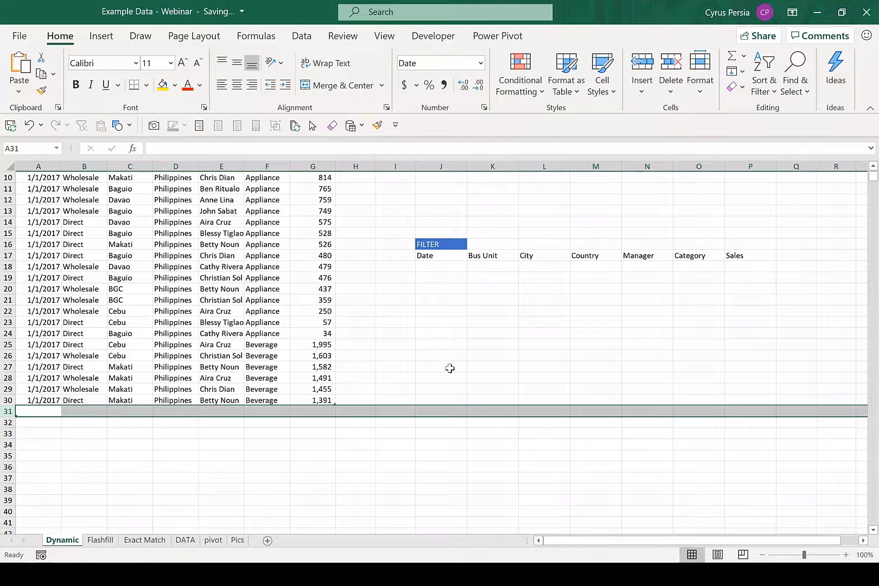
Check whether the sorted city list in column J reflects the deleted record, looking at J6 and J2
scroll(450, 368, up, 3)
click(450, 236)
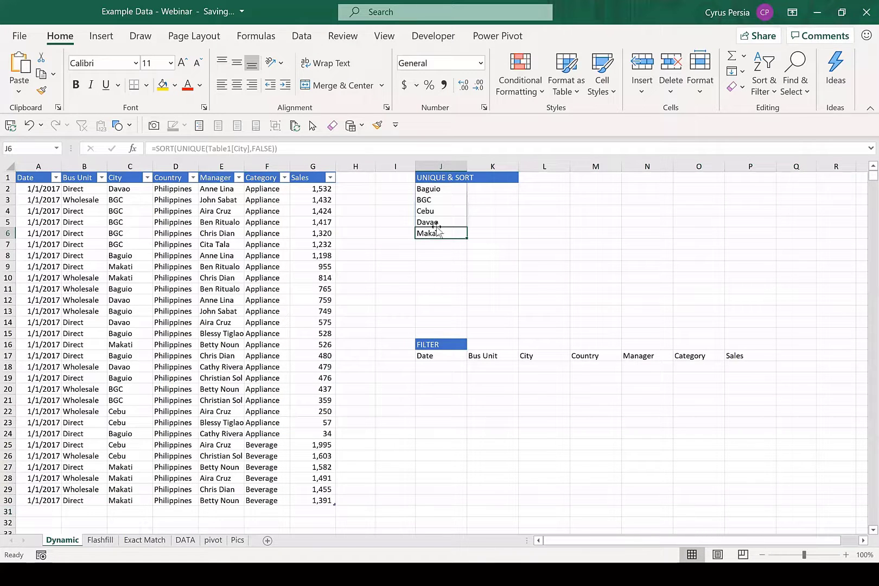
click(429, 191)
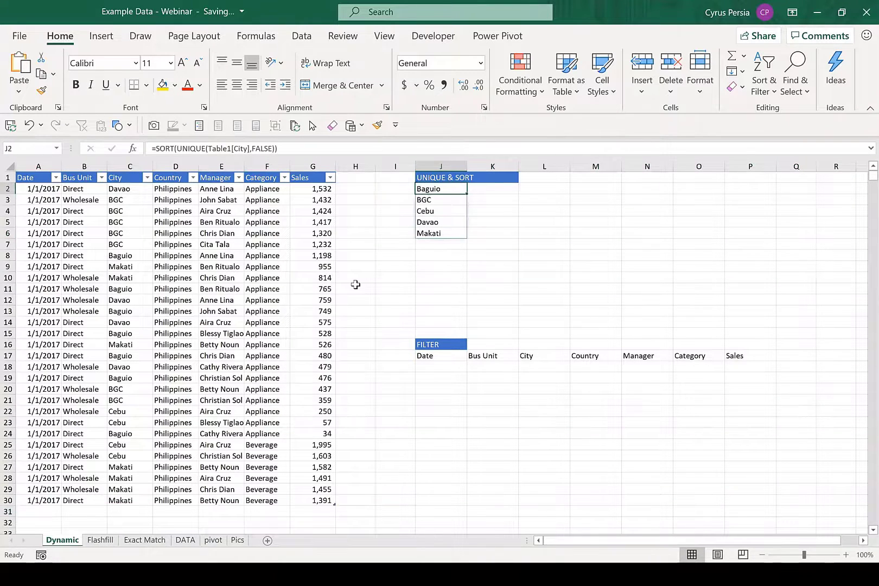
scroll(356, 284, down, 1)
scroll(355, 284, up, 1)
Filter the sales table's City column to show only Cebu and select the filtered table with its headers
click(445, 368)
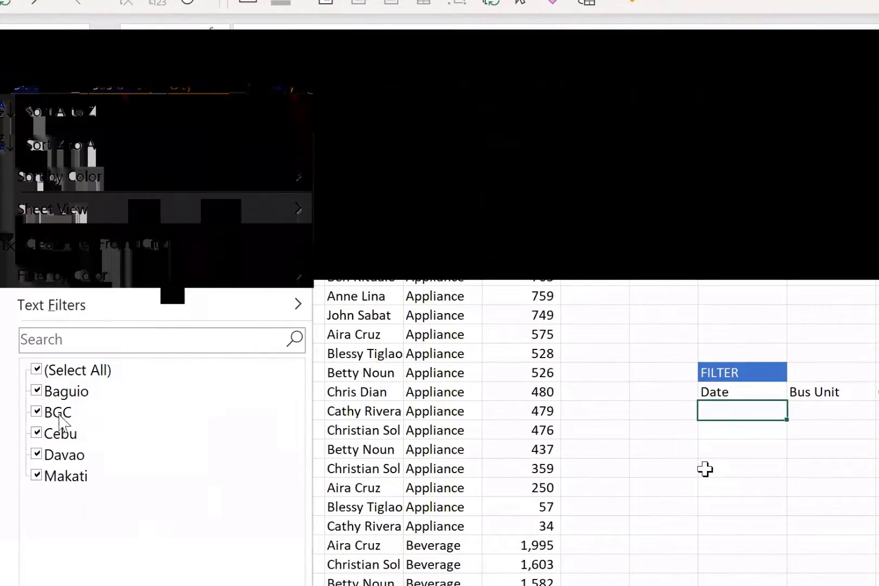
click(36, 370)
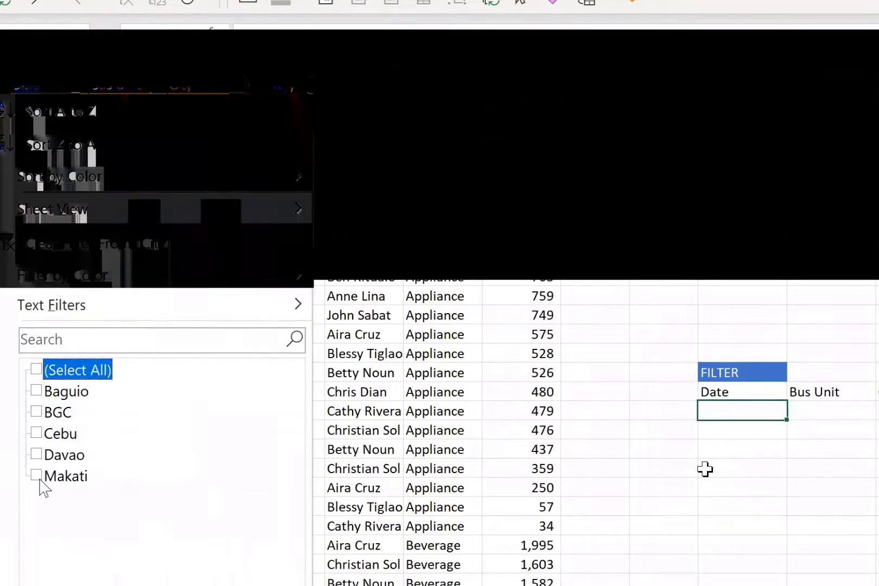
click(38, 434)
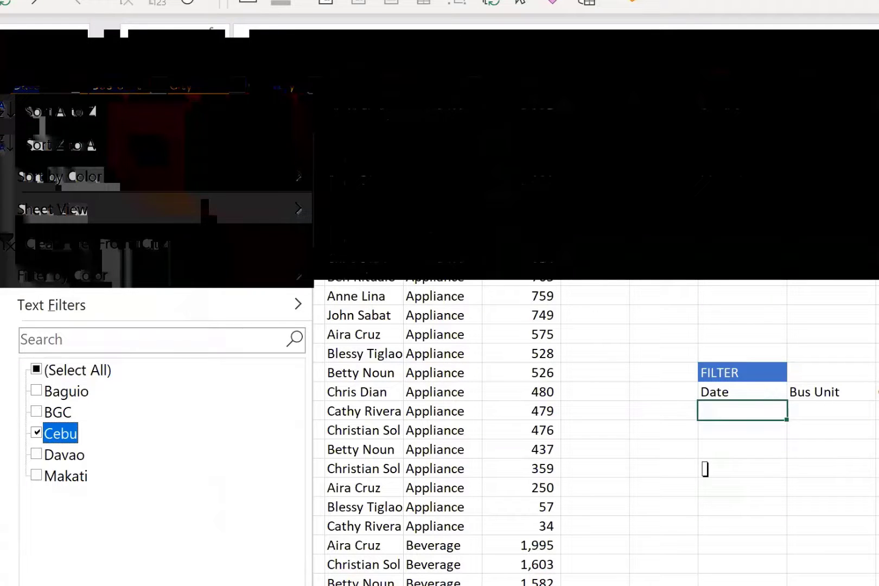
key(Return)
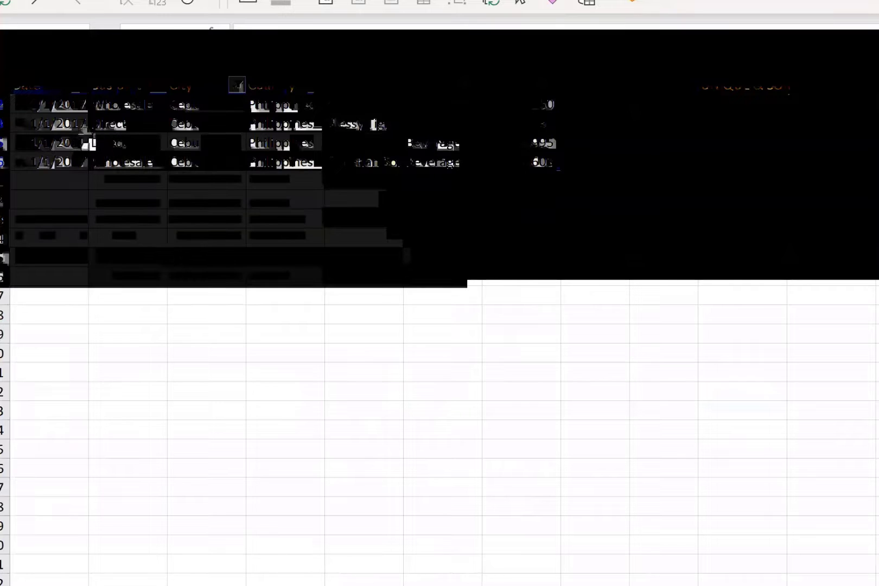
key(ctrl+v)
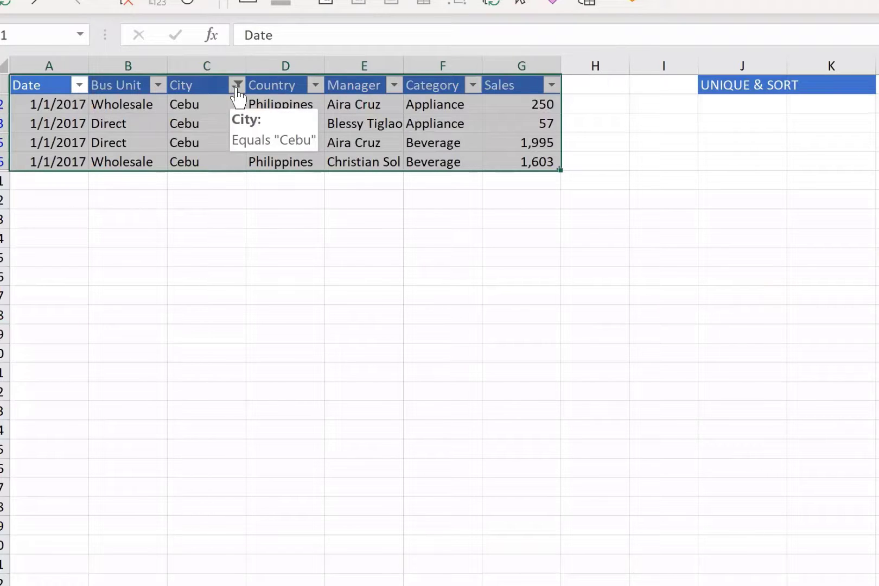
Clear the filter from the City column of the sales table
click(237, 87)
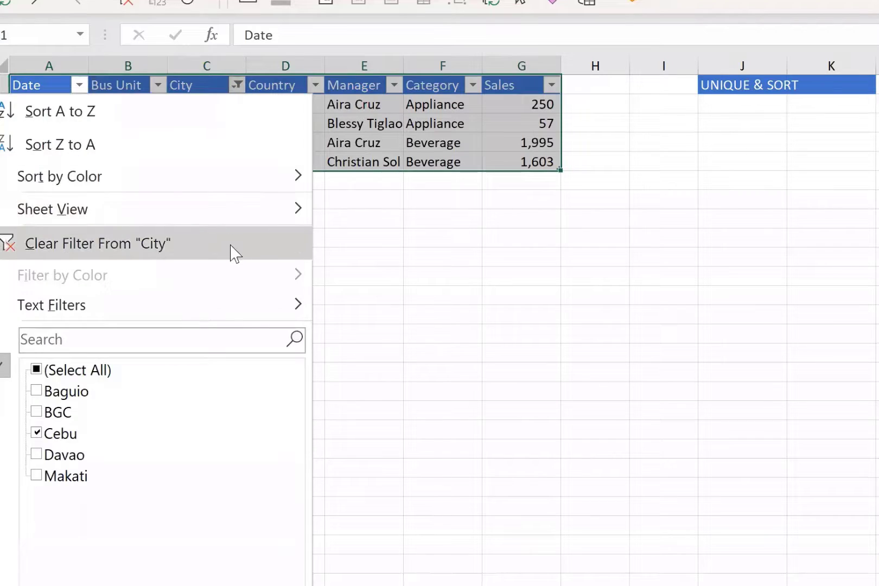
click(234, 249)
click(731, 469)
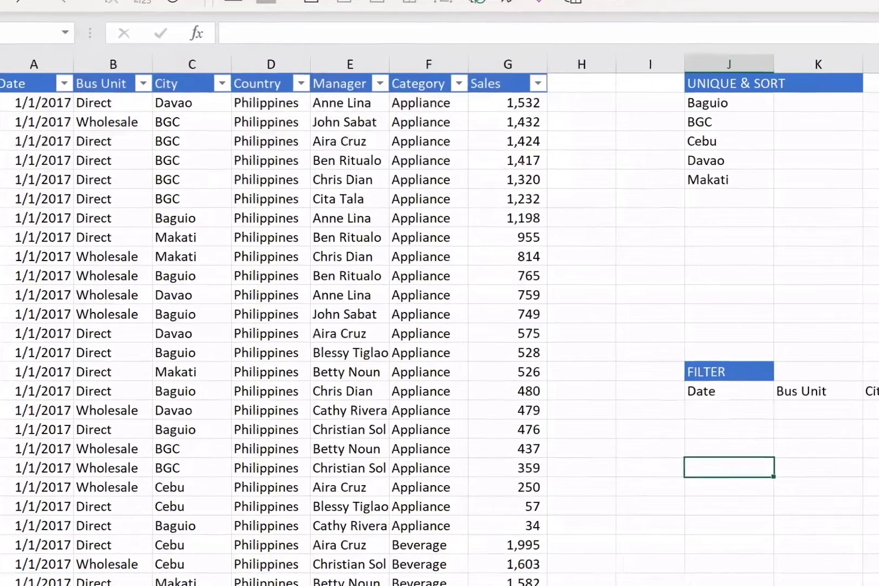
Enter the formula =FILTER(Table1,Table1[City]="Cebu") in J18, directly below the Date header of the FILTER section
click(736, 418)
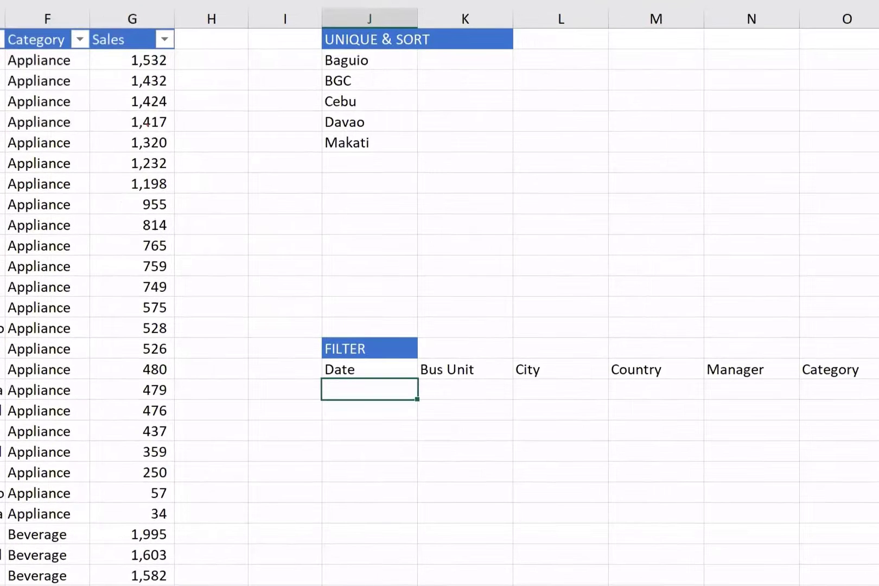
text(=fil)
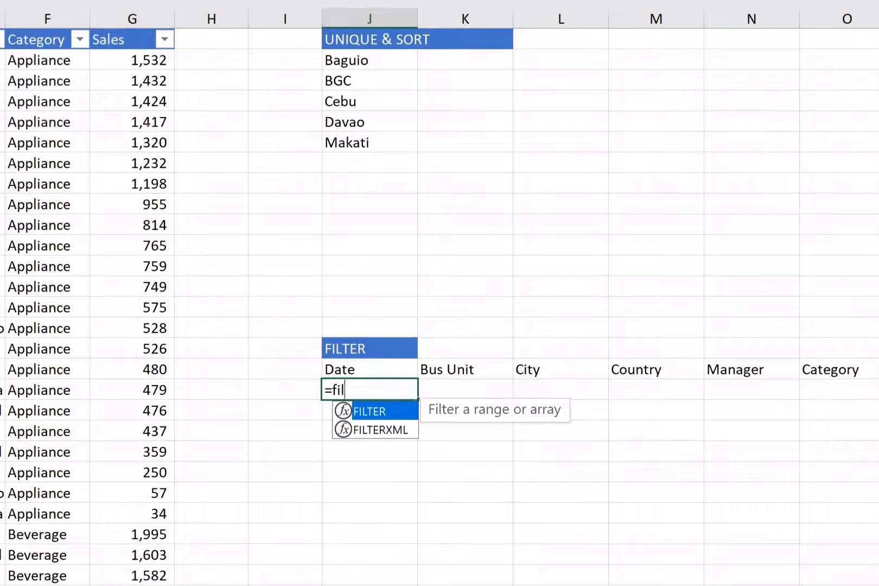
key(Tab)
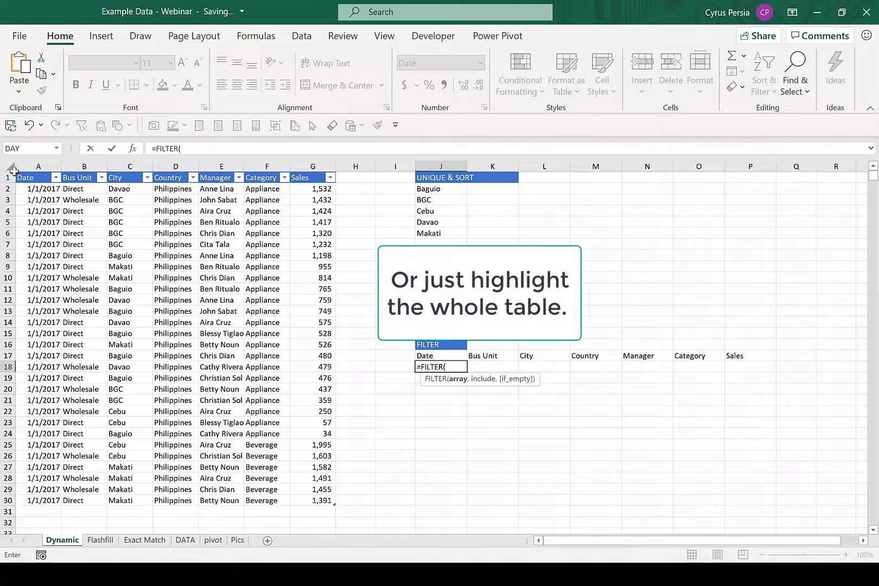
click(15, 175)
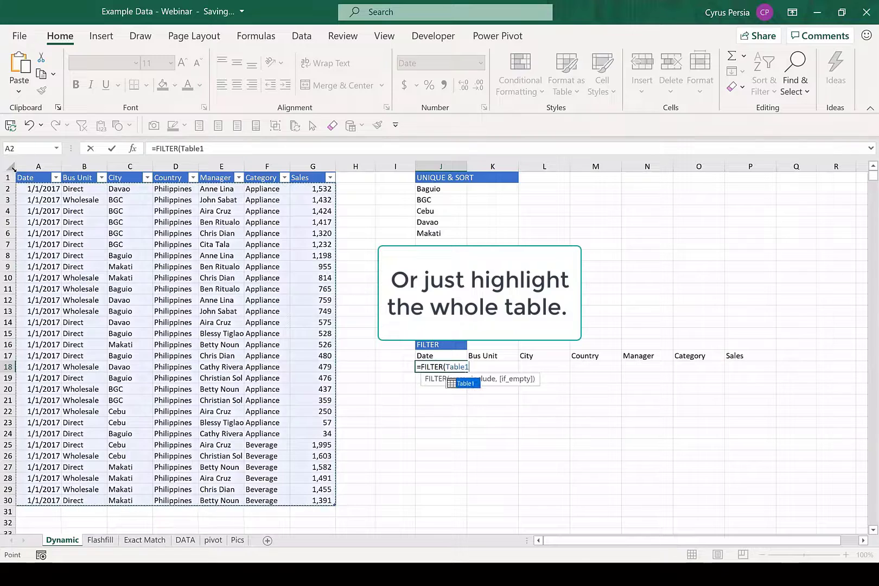
text(,)
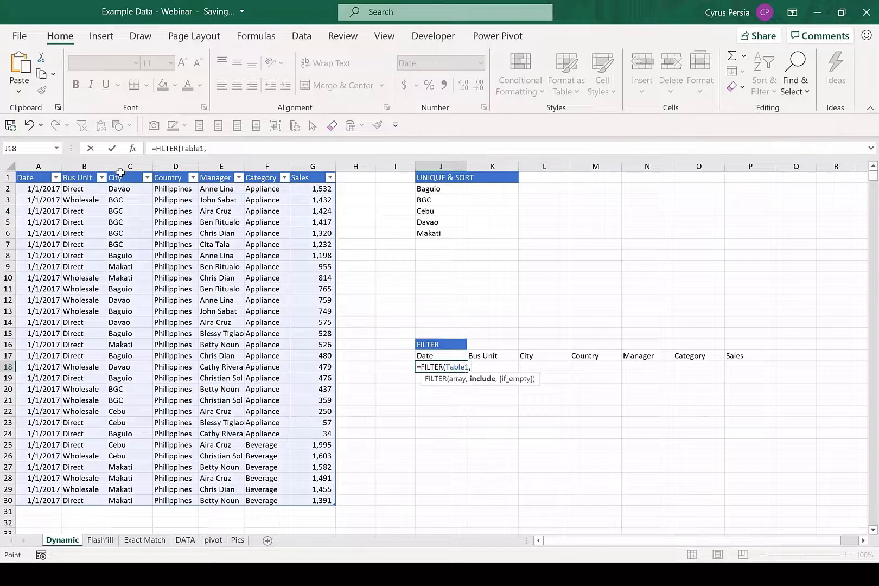
click(120, 169)
text(=)
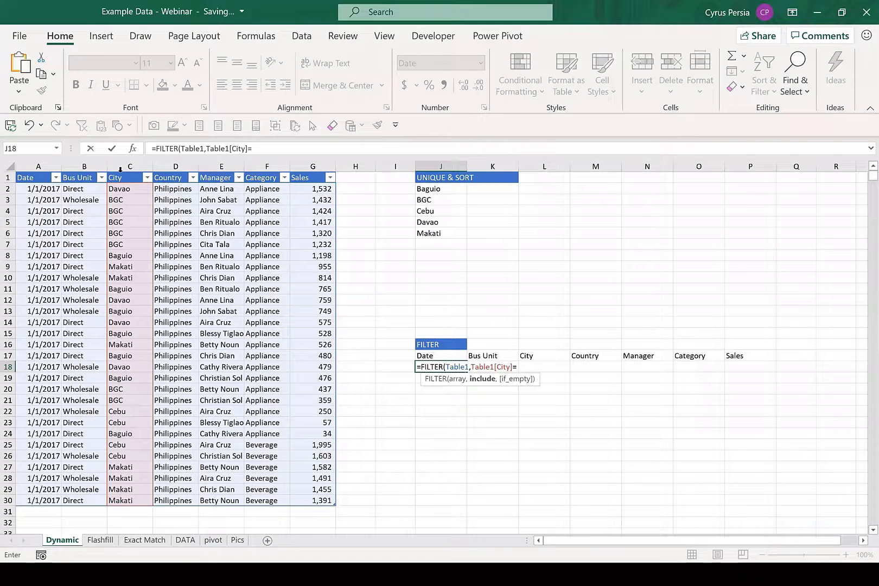
text("Cebu"))
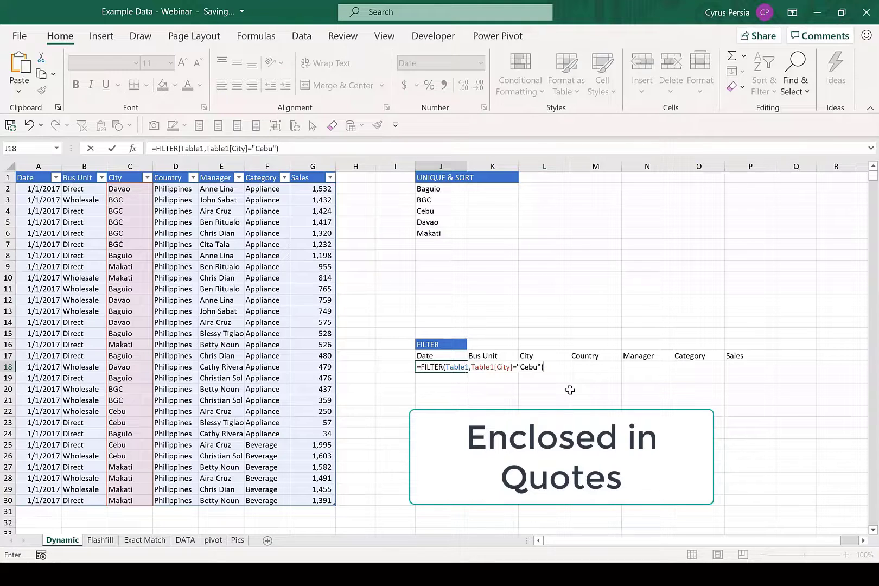
key(Return)
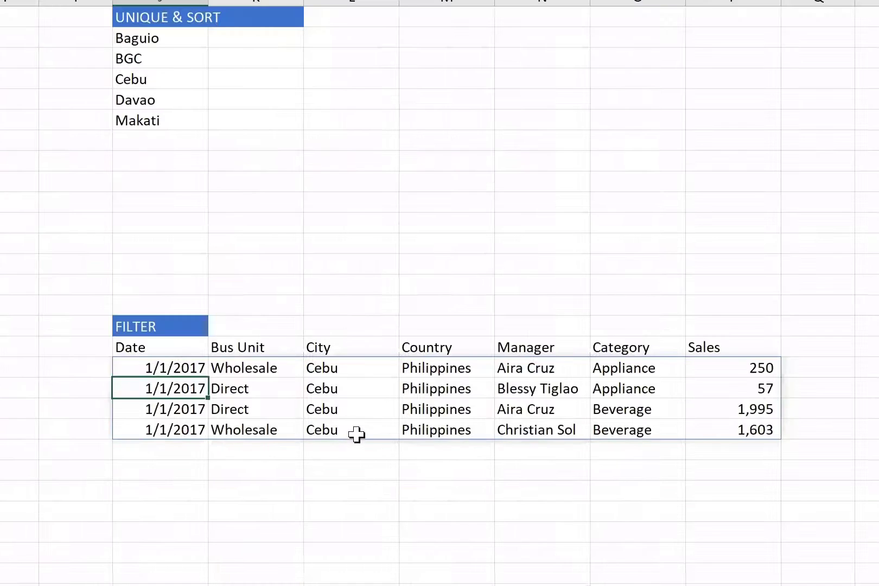
Examine the first record of the FILTER result across its columns, from Date to City
key(Up)
key(Right)
key(Right)
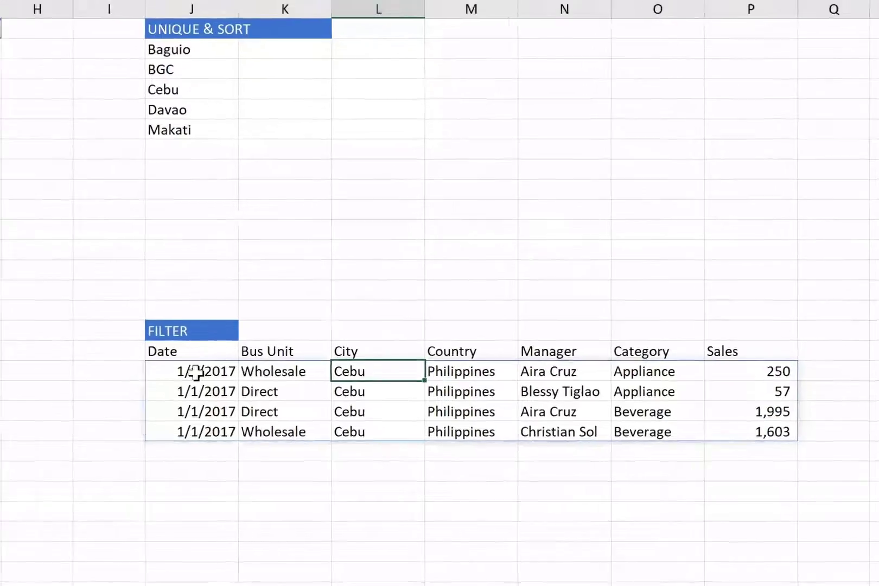
Change the city criterion of the FILTER formula in J18 to "BGC" and select the result's City cells L18:L24
click(165, 369)
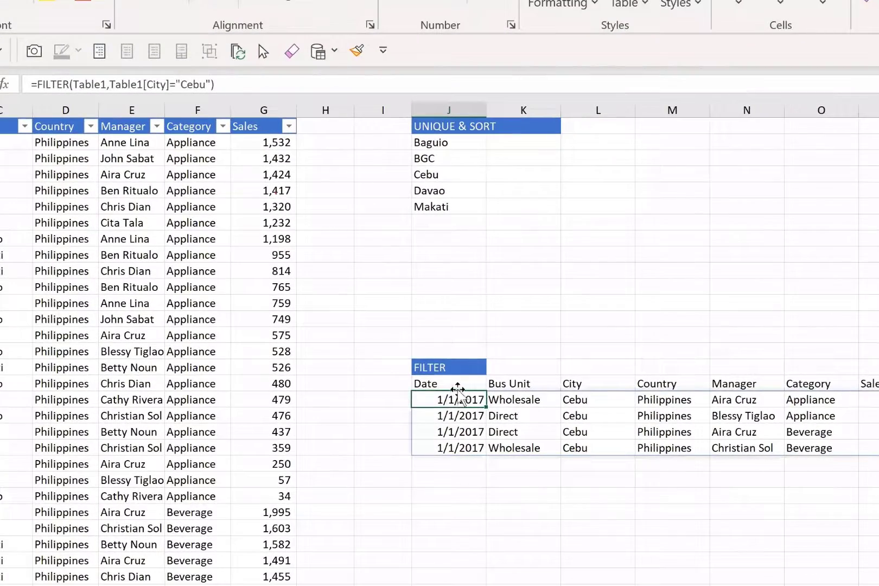
click(181, 84)
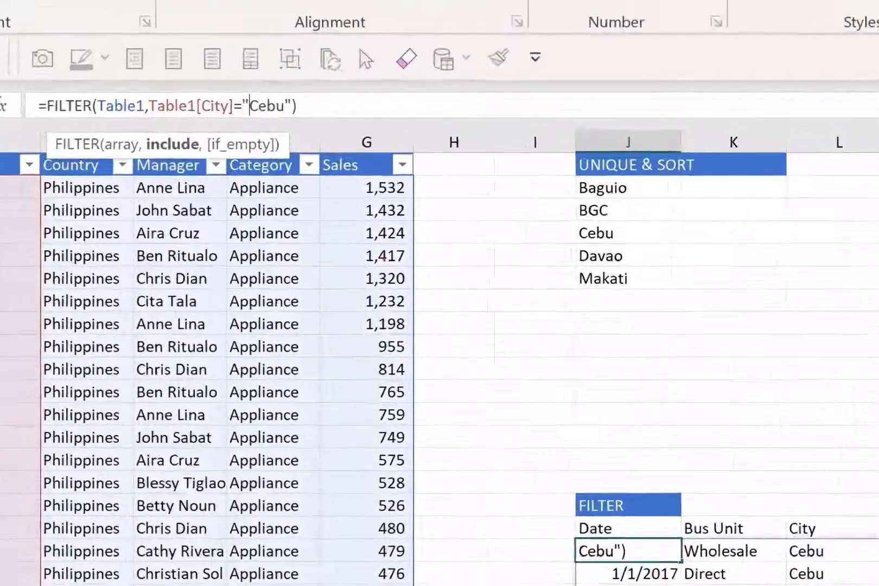
key(Delete)
key(Delete)
key(Delete)
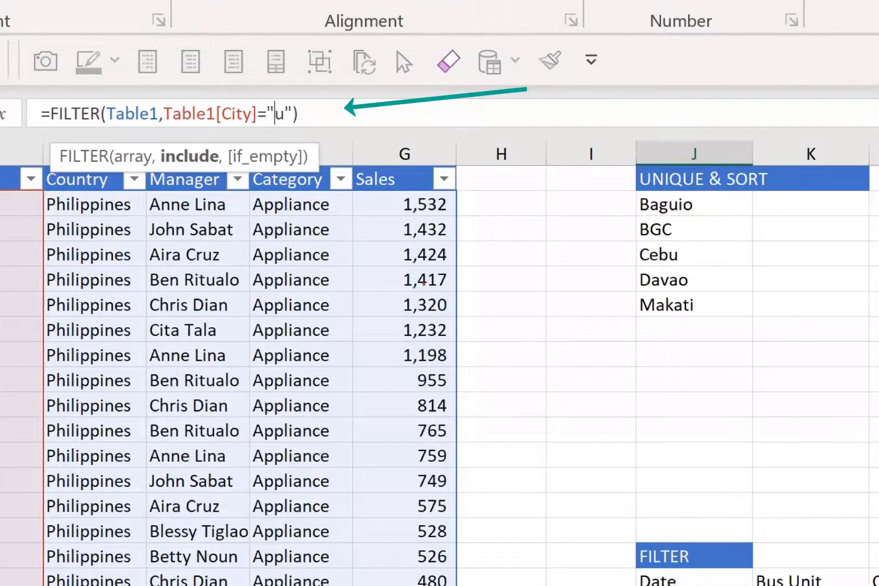
key(Delete)
text(BGC)
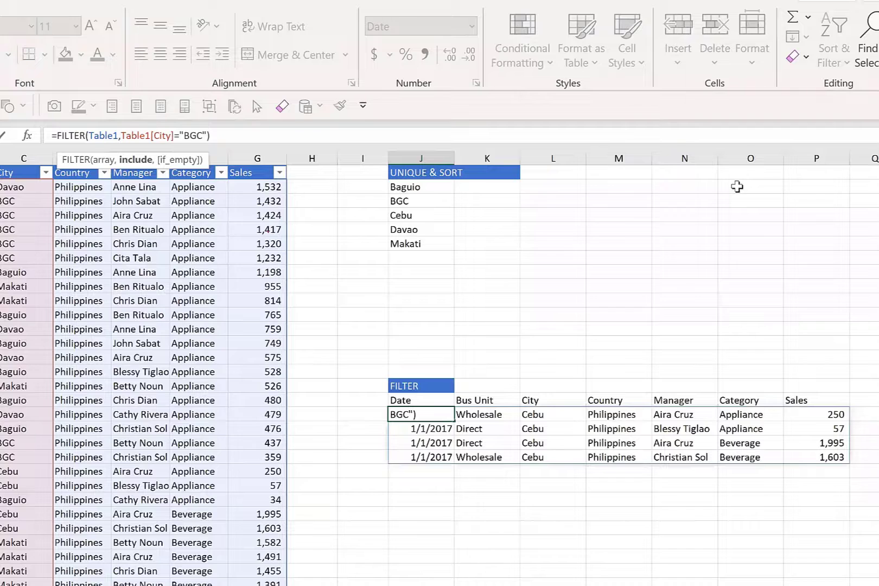
key(Return)
click(553, 417)
shift+click(554, 498)
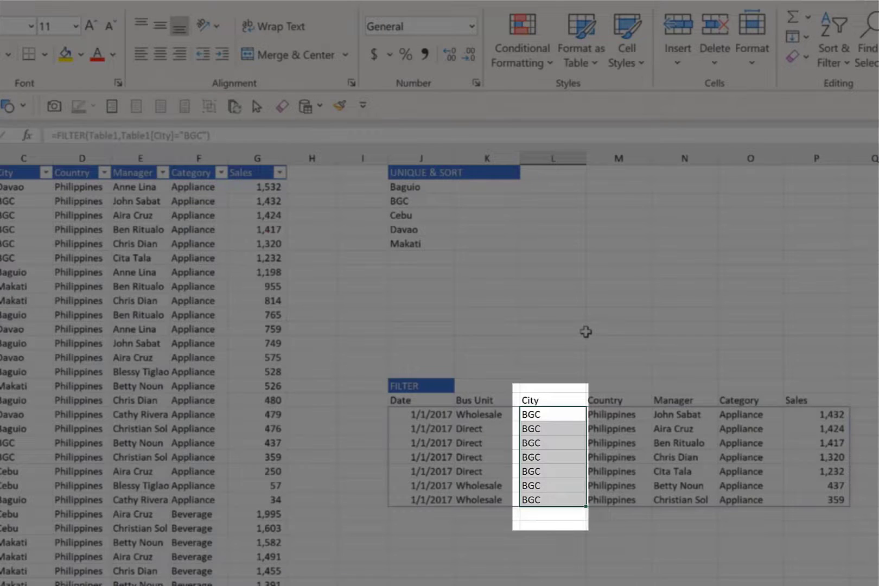